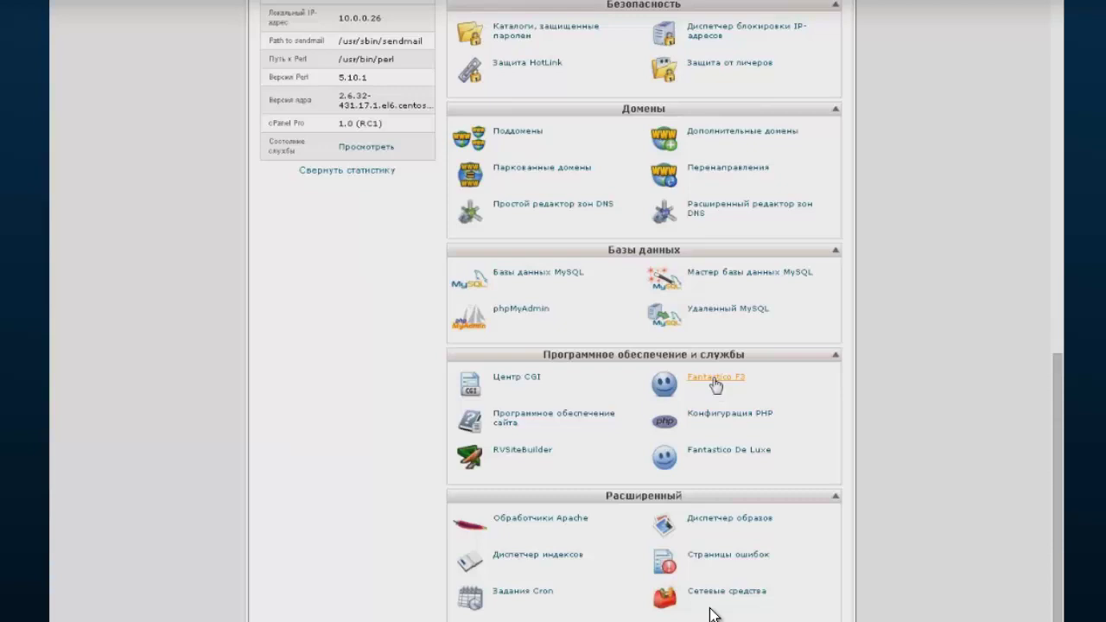
Launch Fantastico F3 from the cPanel Software and Services section
{"action": "left_click", "coordinate": [715, 380]}
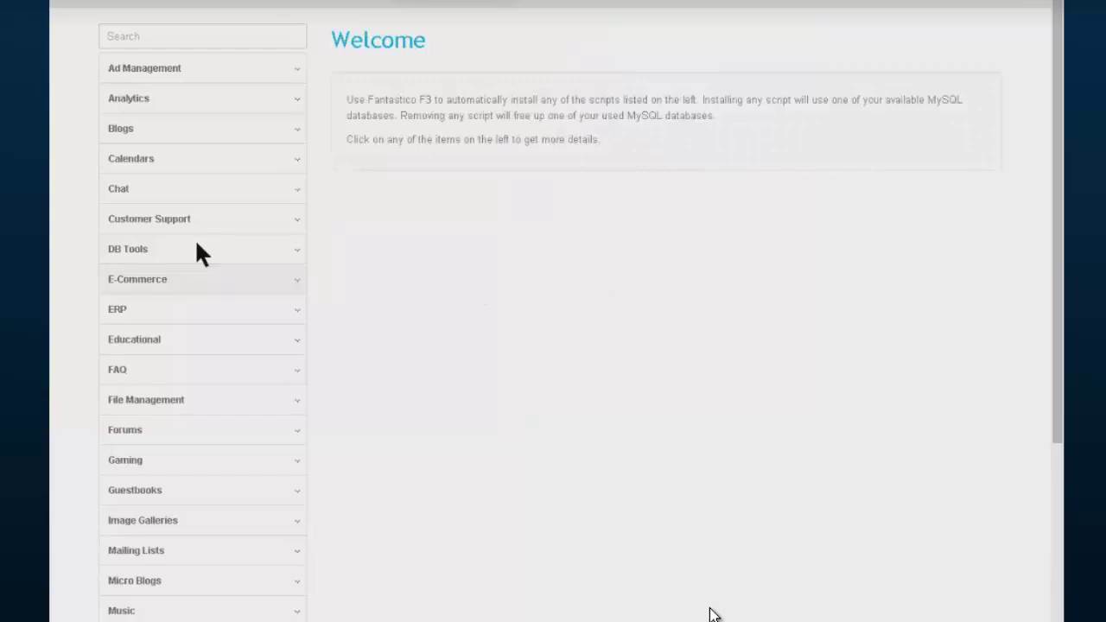
Expand the E-Commerce script category and scroll the list to locate Shop-Script 5
{"action": "left_click", "coordinate": [156, 282]}
{"action": "scroll", "coordinate": [170, 365], "scroll_direction": "down", "scroll_amount": 6}
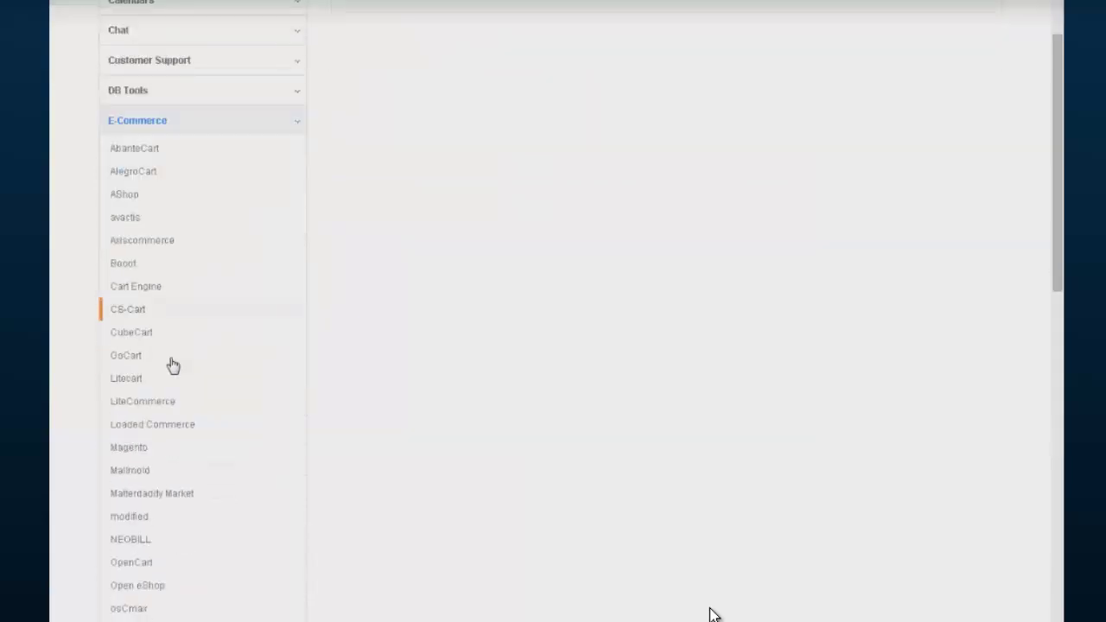
{"action": "scroll", "coordinate": [167, 366], "scroll_direction": "down", "scroll_amount": 1}
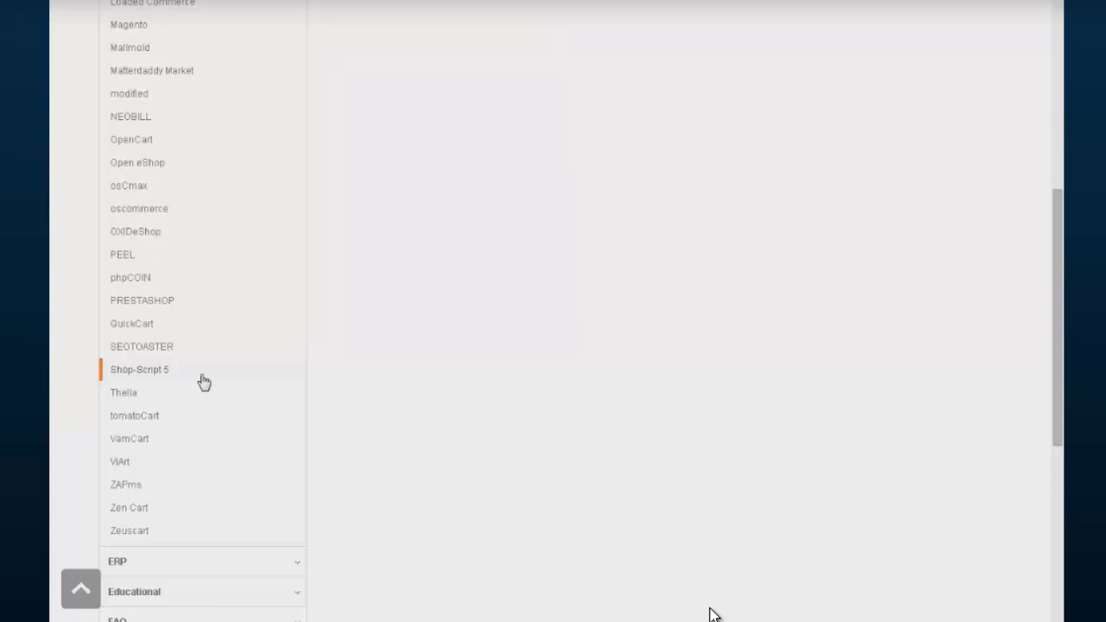
{"action": "scroll", "coordinate": [207, 388], "scroll_direction": "up", "scroll_amount": 4}
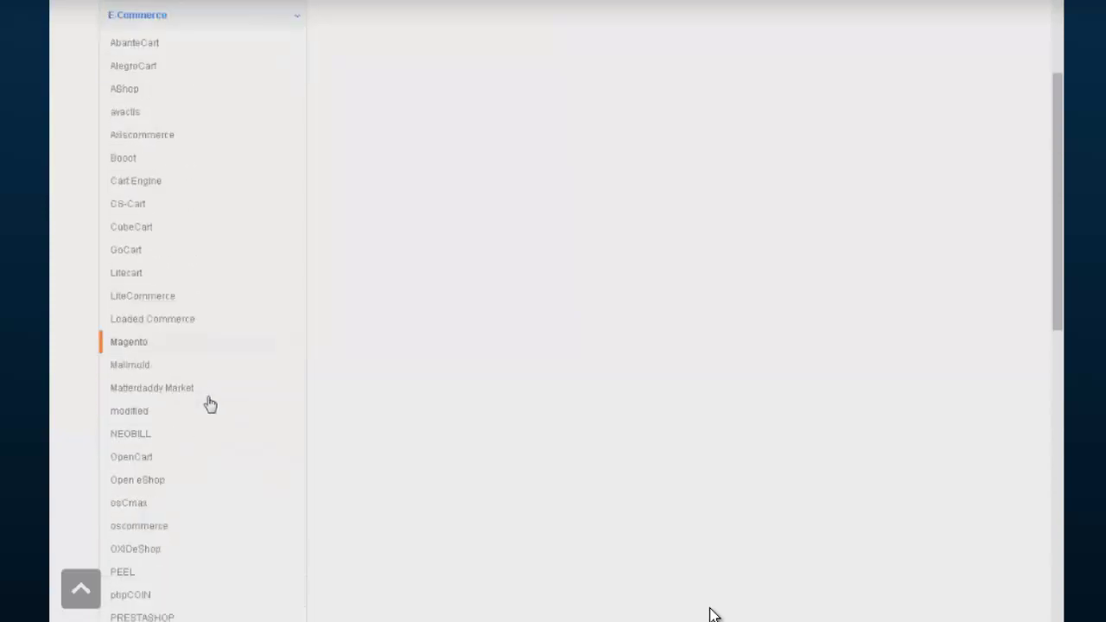
{"action": "scroll", "coordinate": [210, 402], "scroll_direction": "down", "scroll_amount": 4}
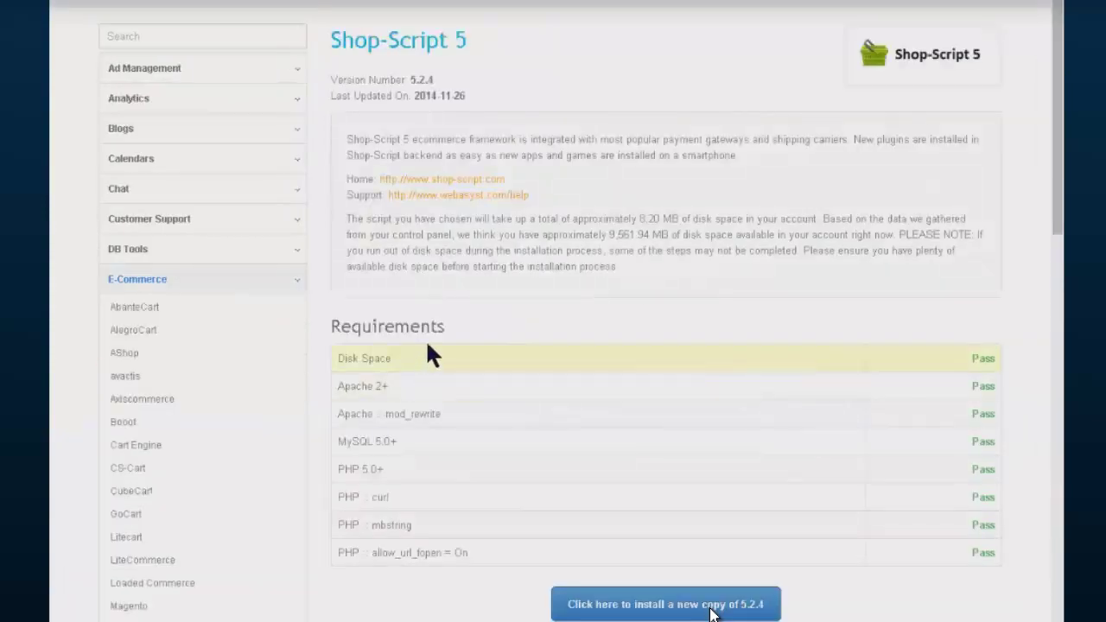
Scroll down the Shop-Script 5 page to the install link for a new copy of 5.2.4
{"action": "scroll", "coordinate": [380, 285], "scroll_direction": "down", "scroll_amount": 2}
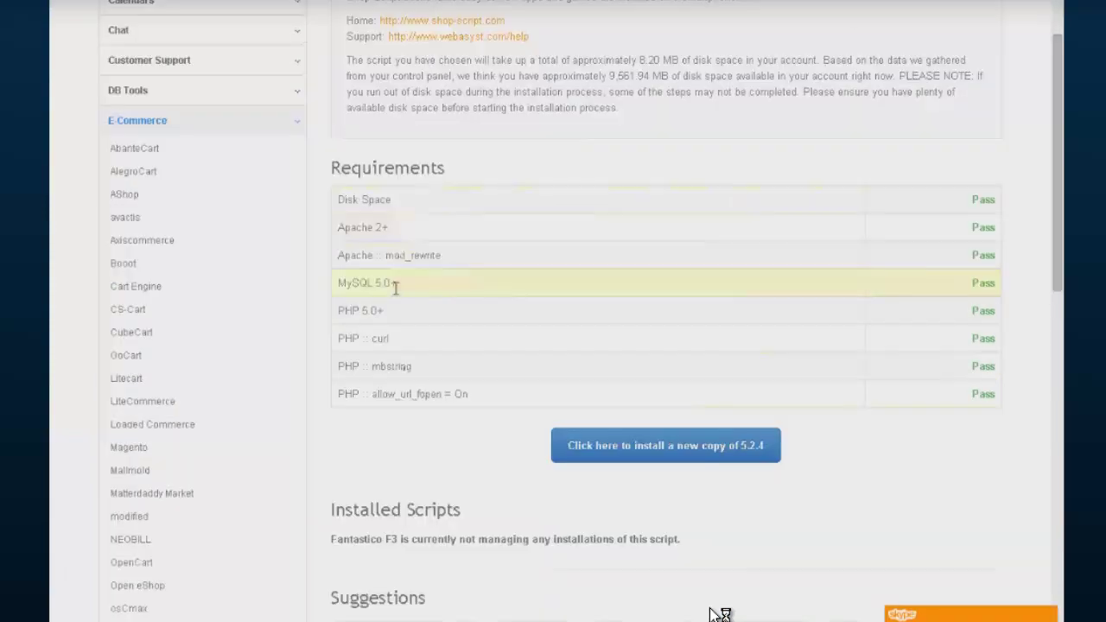
{"action": "scroll", "coordinate": [639, 482], "scroll_direction": "down", "scroll_amount": 1}
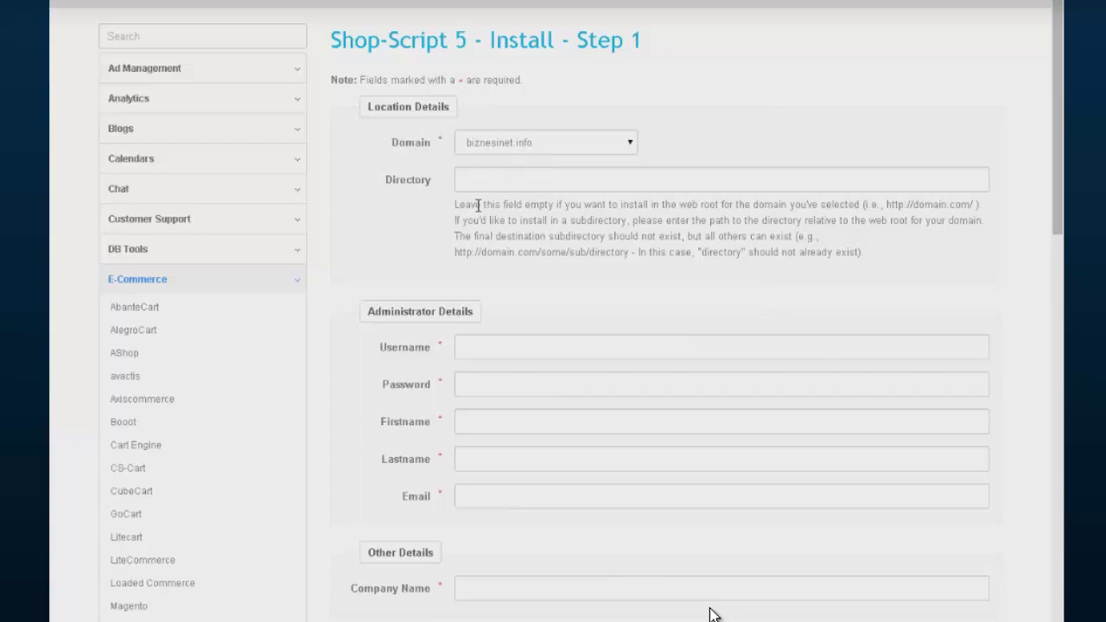
Fill the administrator username from a saved entry and type the administrator password
{"action": "left_click", "coordinate": [471, 348]}
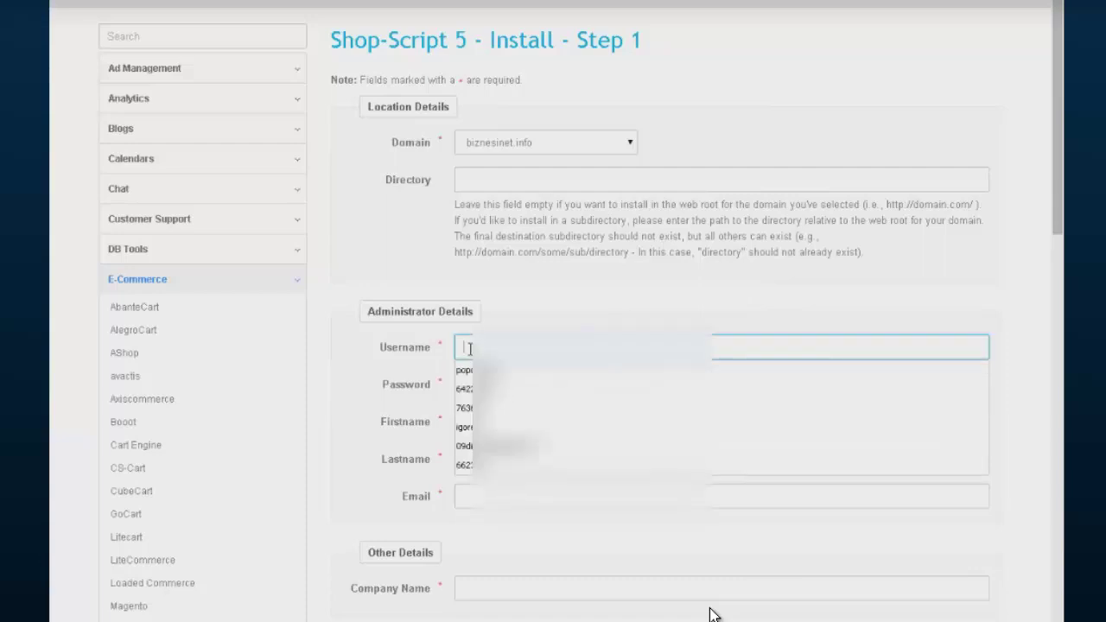
{"action": "left_click", "coordinate": [470, 374]}
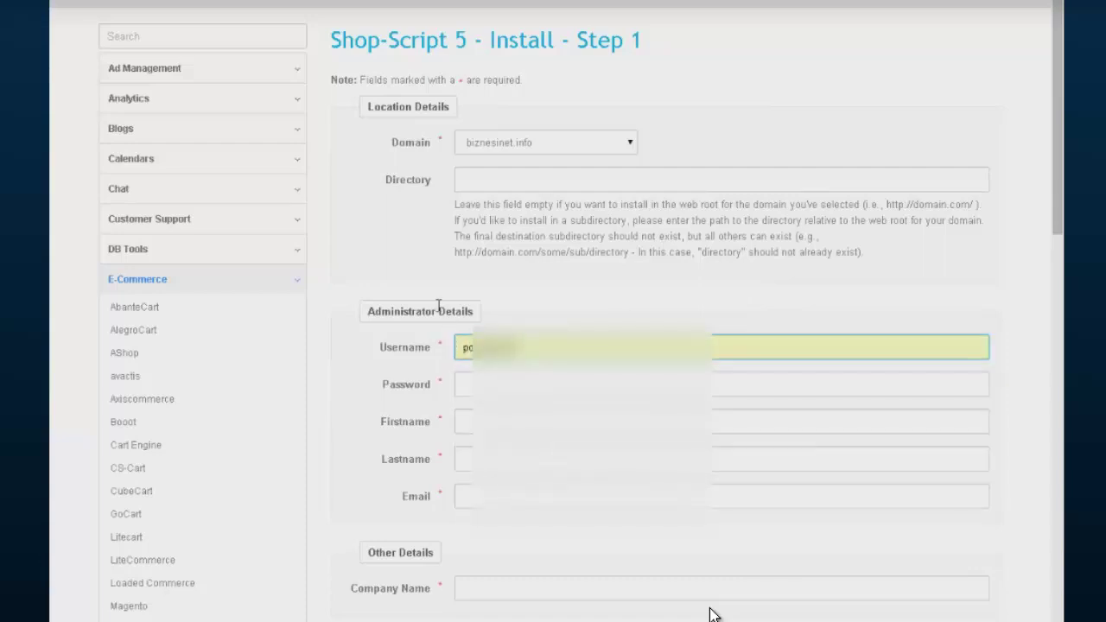
{"action": "key", "text": "BackSpace"}
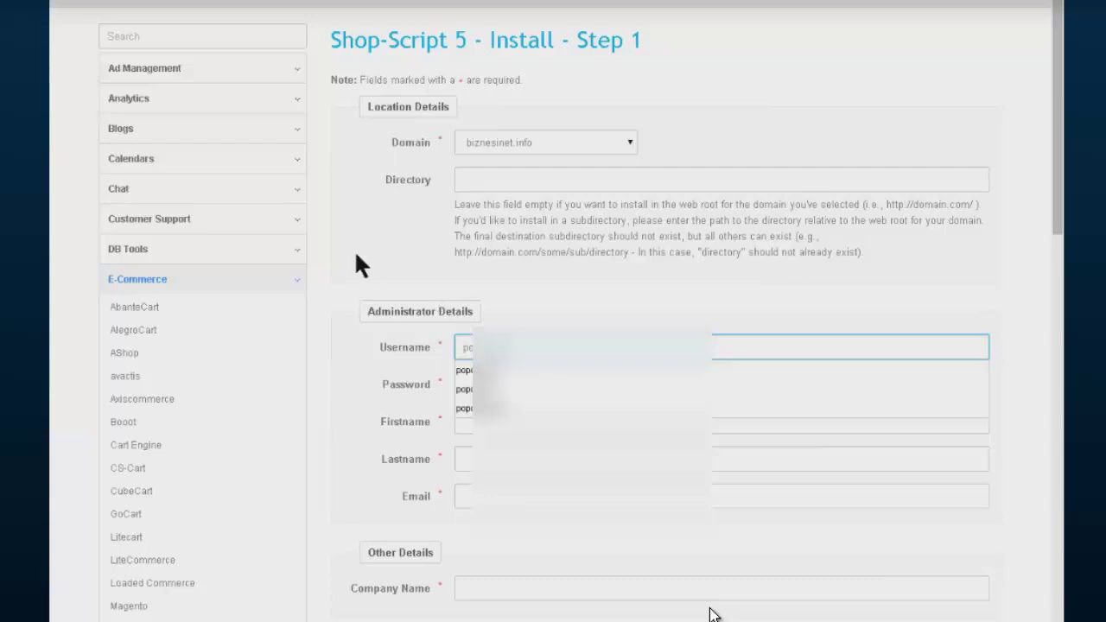
{"action": "left_click", "coordinate": [407, 355]}
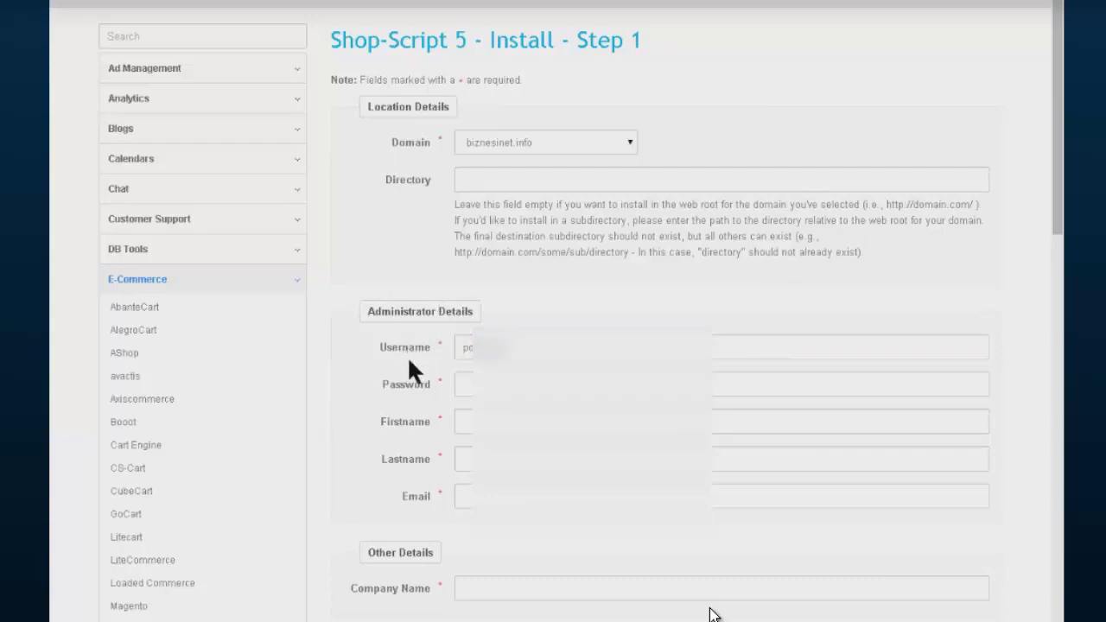
{"action": "left_click", "coordinate": [460, 385]}
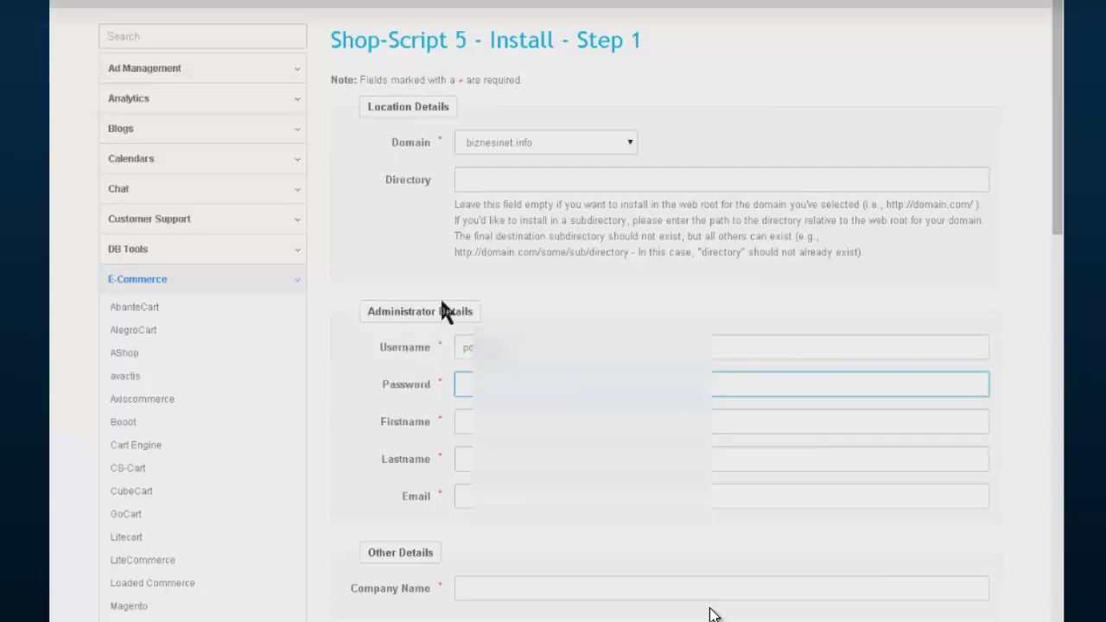
{"action": "type", "text": "21"}
{"action": "left_click", "coordinate": [466, 424]}
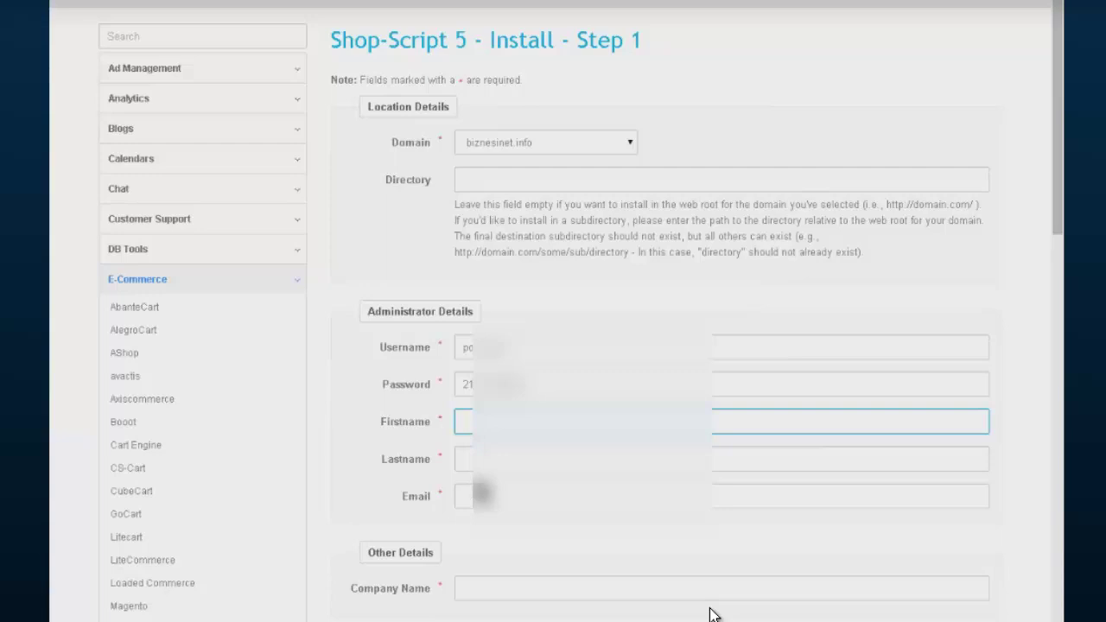
Autofill the administrator's first and last name from saved suggestions
{"action": "key", "text": "Down"}
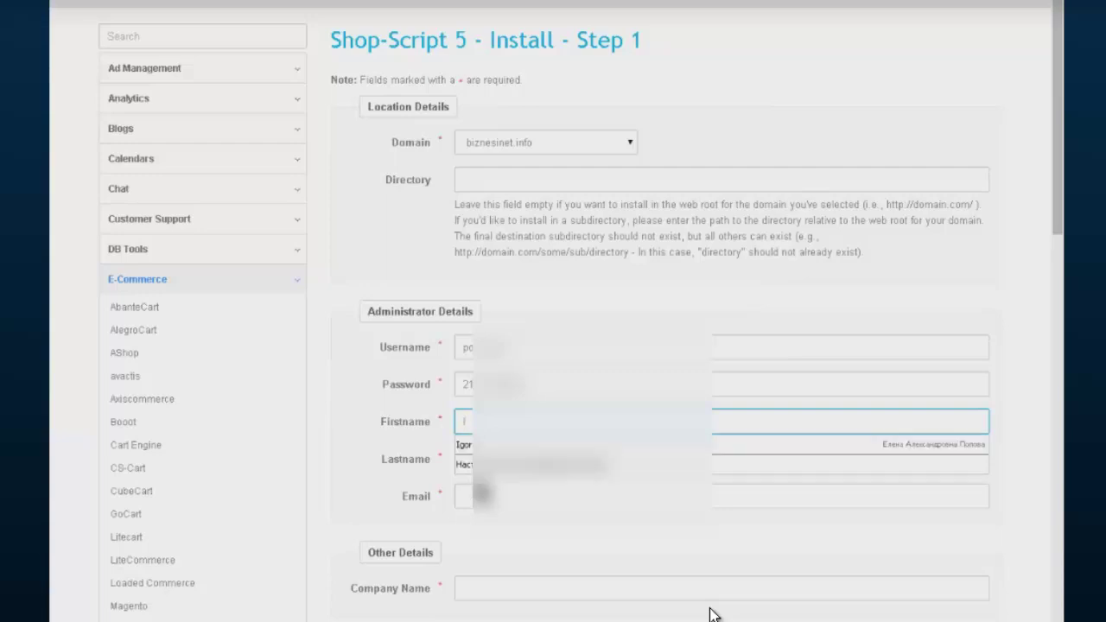
{"action": "key", "text": "Down"}
{"action": "key", "text": "Return"}
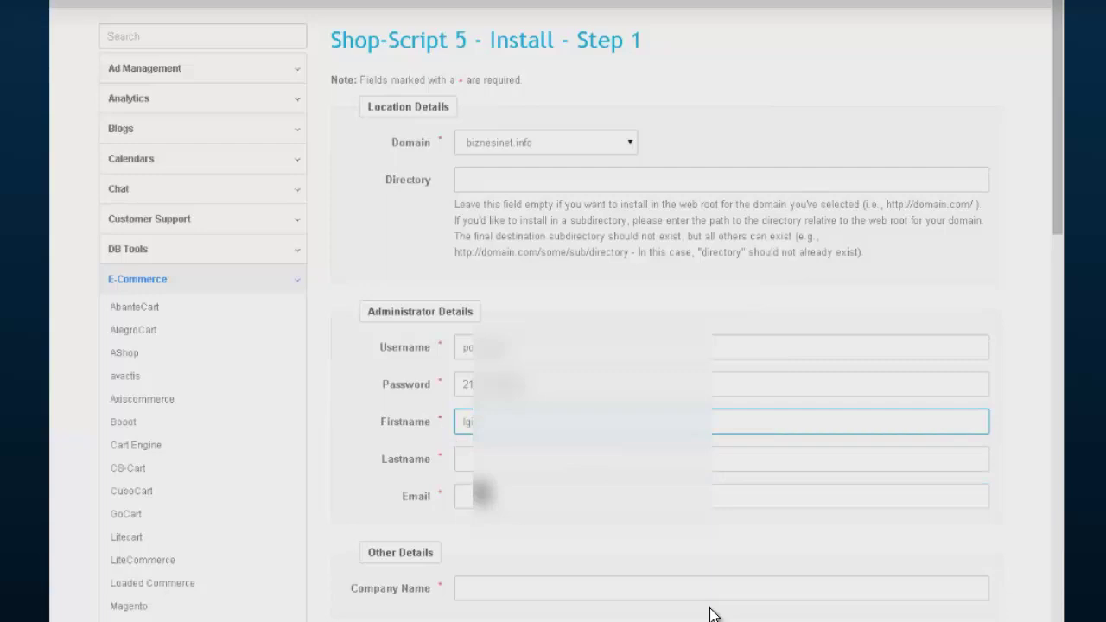
{"action": "key", "text": "Down"}
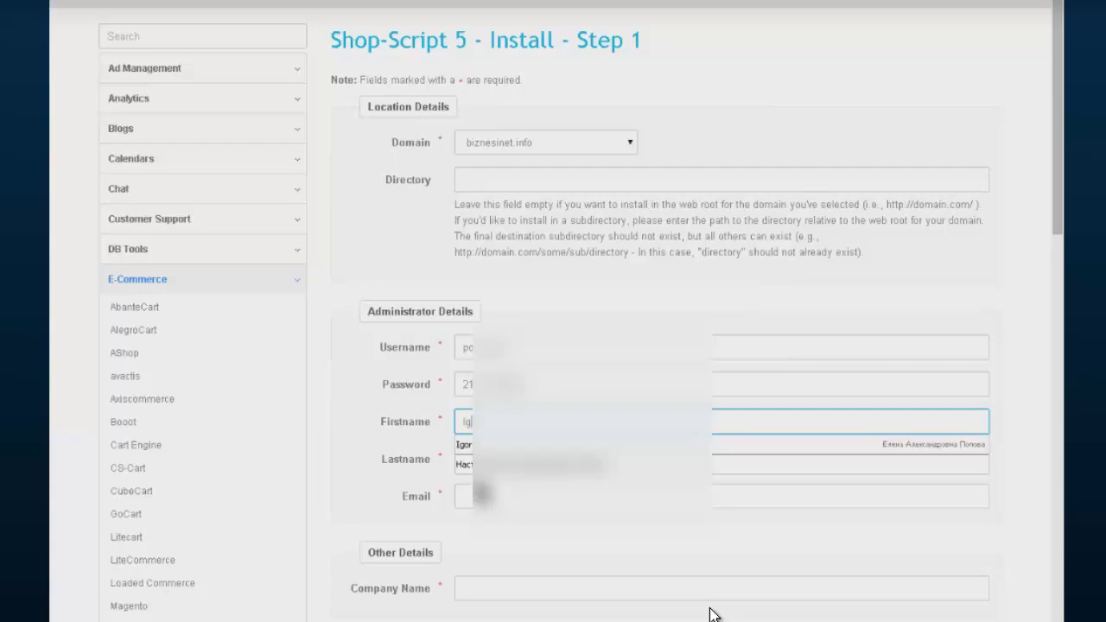
{"action": "key", "text": "Return"}
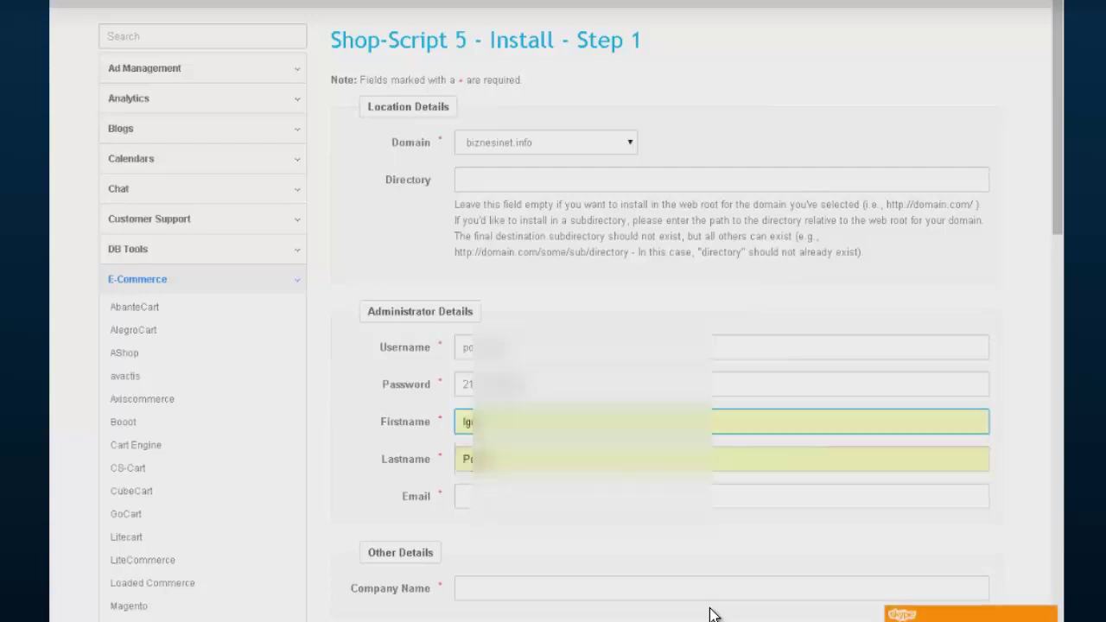
Choose the administrator's e-mail address from the previously used addresses
{"action": "left_click", "coordinate": [468, 500]}
{"action": "left_click", "coordinate": [468, 500]}
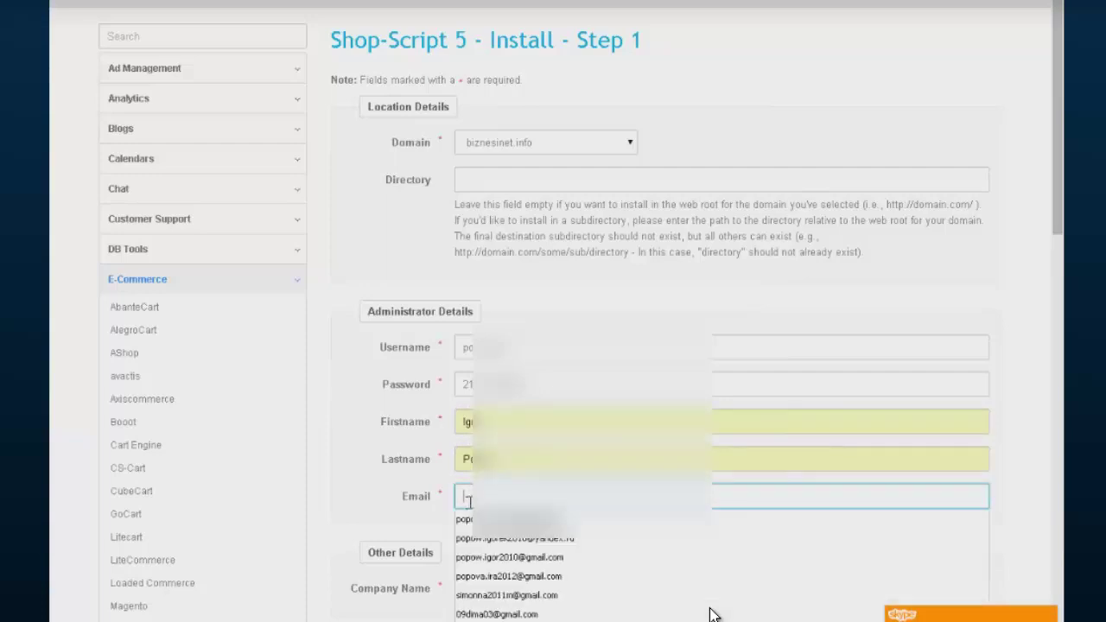
{"action": "left_click", "coordinate": [476, 558]}
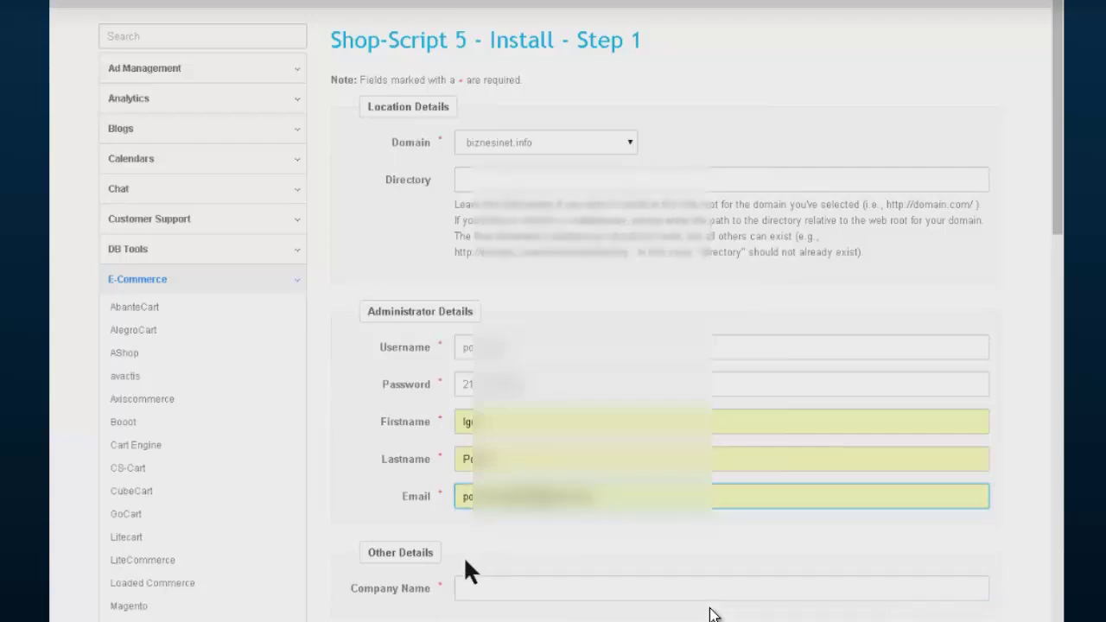
{"action": "scroll", "coordinate": [449, 558], "scroll_direction": "down", "scroll_amount": 2}
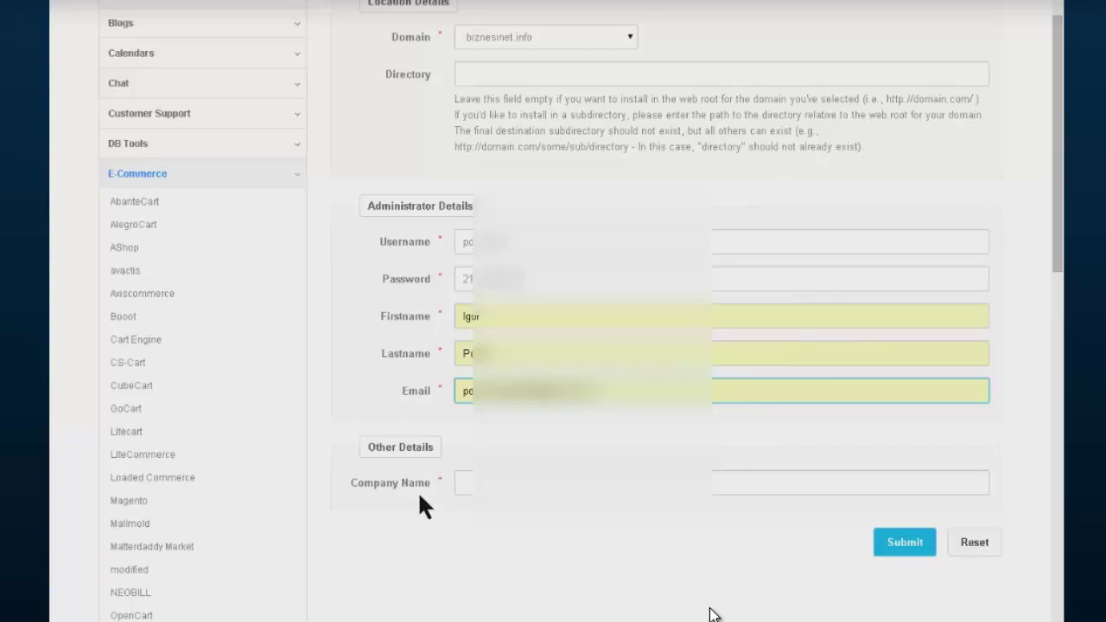
Paste the company name into the Company Name field under Other Details
{"action": "left_click", "coordinate": [429, 467]}
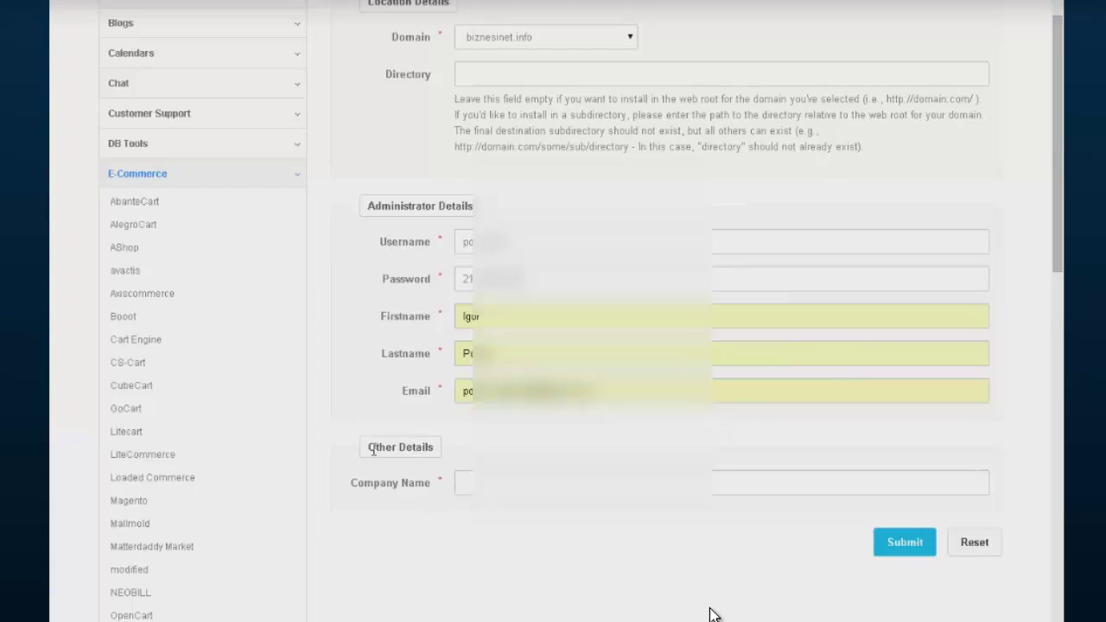
{"action": "left_click", "coordinate": [463, 482]}
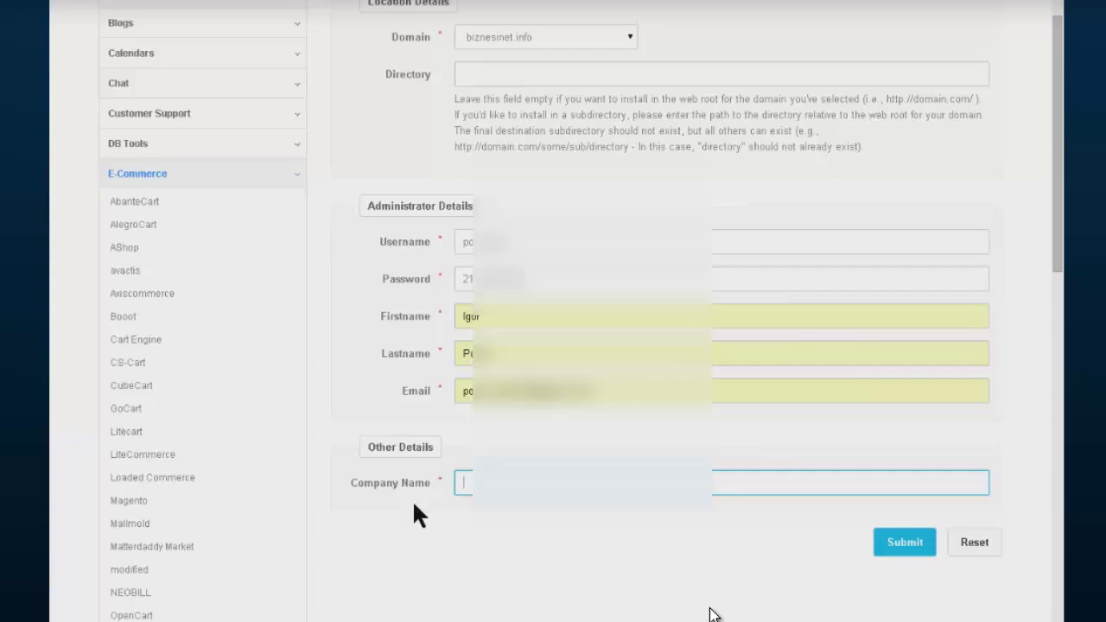
{"action": "key", "text": "ctrl+v"}
{"action": "scroll", "coordinate": [770, 597], "scroll_direction": "up", "scroll_amount": 1}
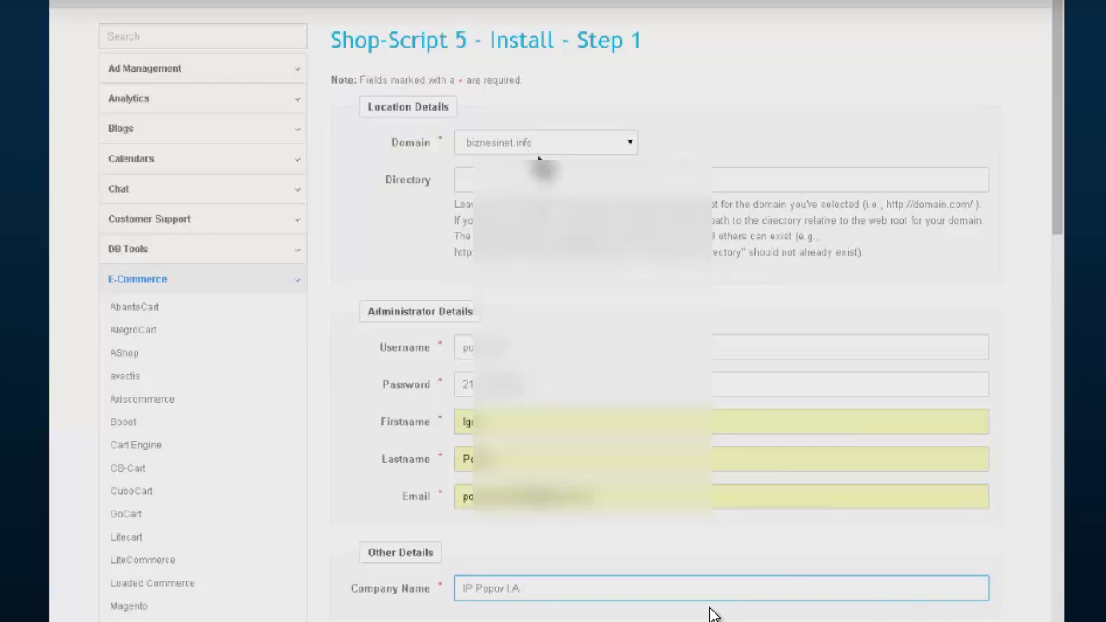
{"action": "scroll", "coordinate": [710, 614], "scroll_direction": "down", "scroll_amount": 3}
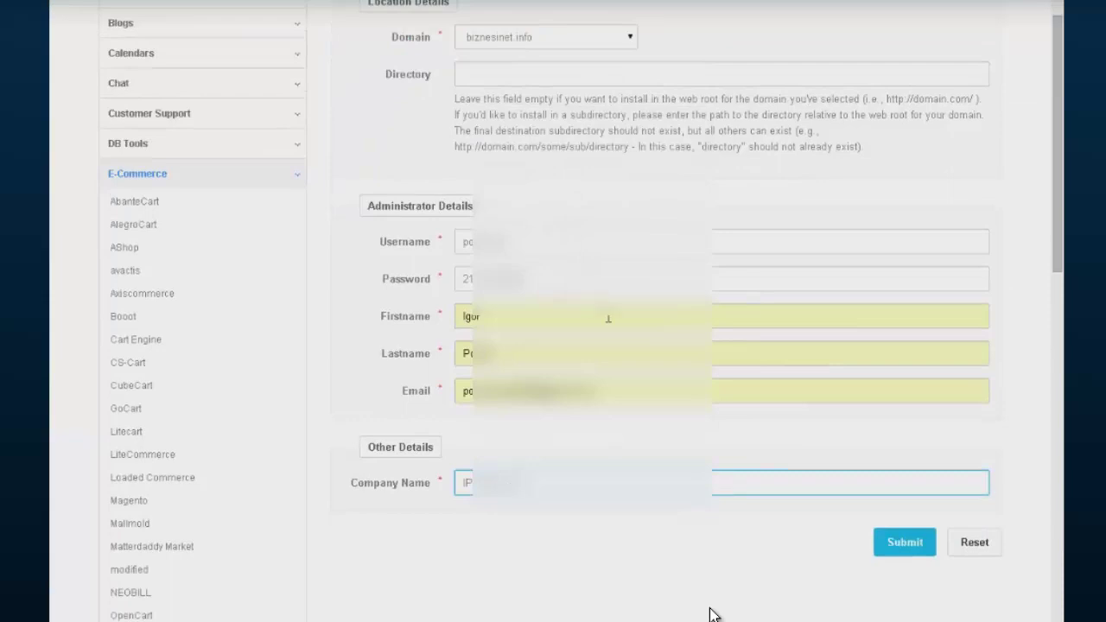
{"action": "scroll", "coordinate": [710, 614], "scroll_direction": "up", "scroll_amount": 3}
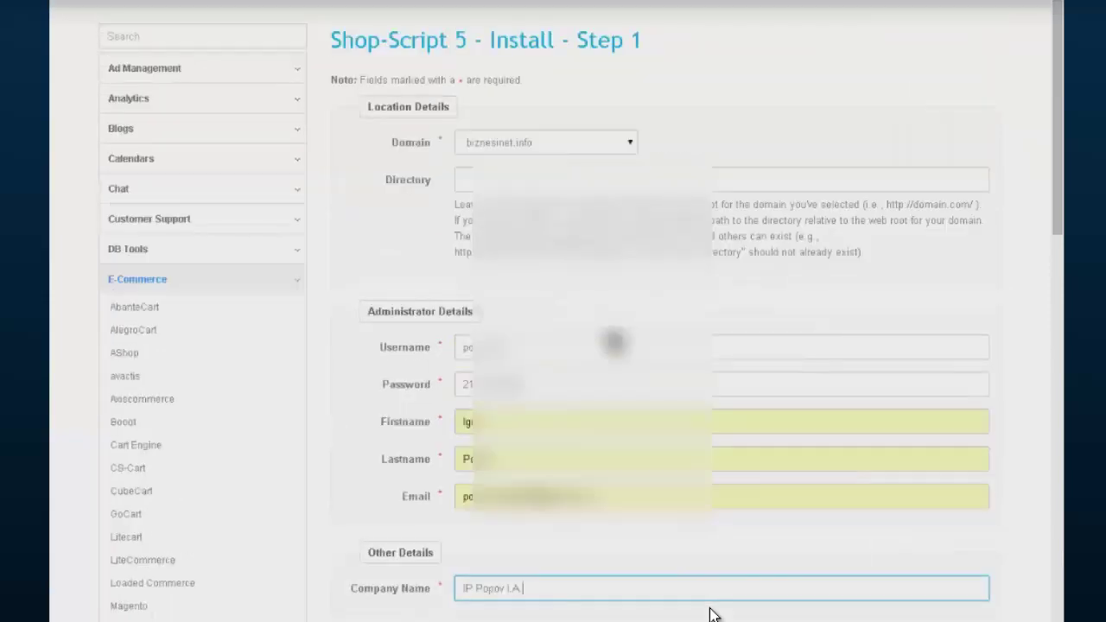
{"action": "scroll", "coordinate": [709, 614], "scroll_direction": "down", "scroll_amount": 5}
{"action": "scroll", "coordinate": [777, 476], "scroll_direction": "down", "scroll_amount": 3}
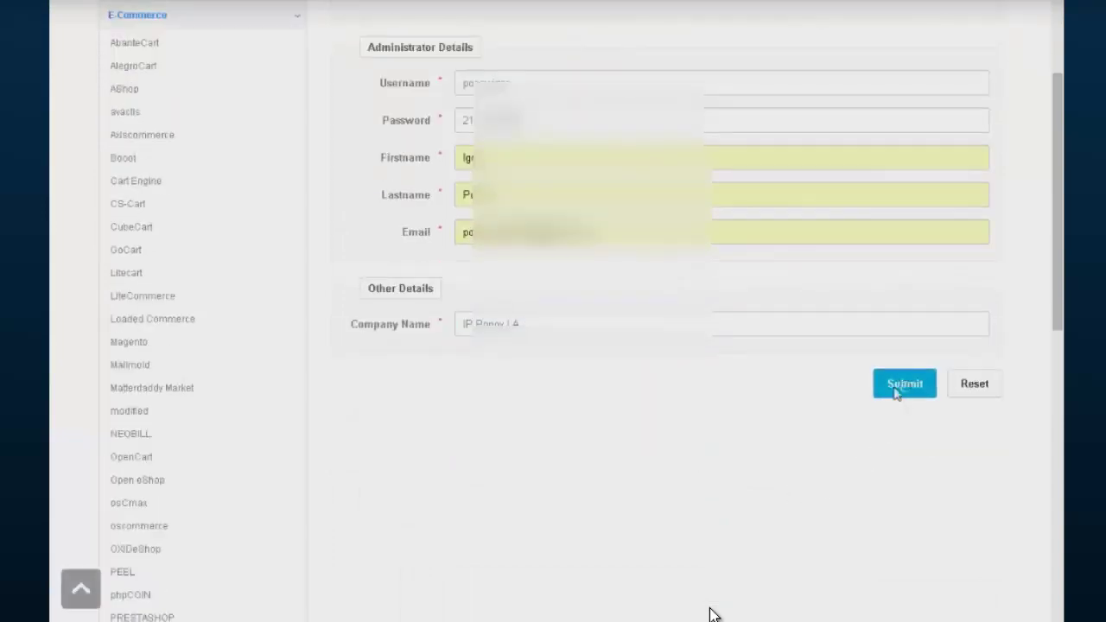
Submit the install details and confirm the summary with Proceed to run the installation
{"action": "left_click", "coordinate": [899, 389]}
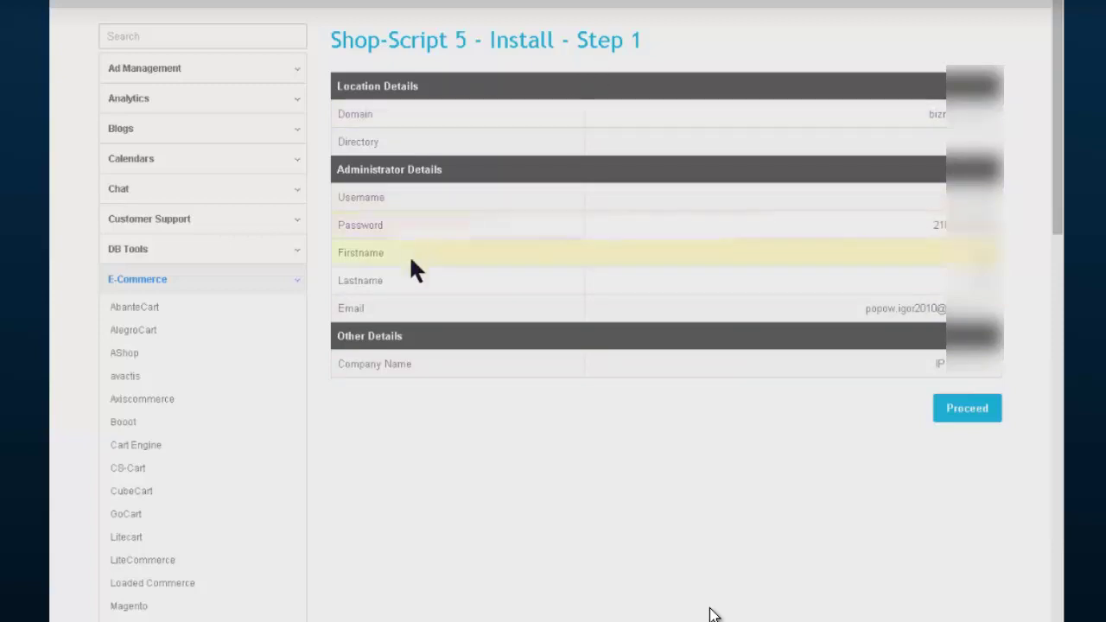
{"action": "left_click", "coordinate": [962, 415]}
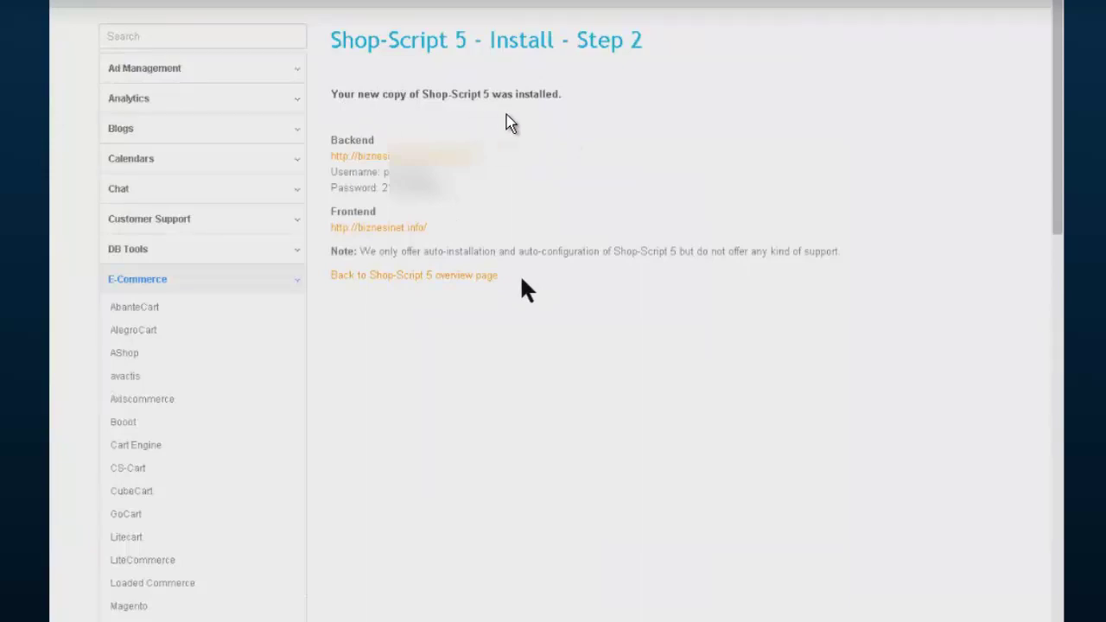
Copy the support note text from the installation results page
{"action": "left_click_drag", "start_coordinate": [840, 252], "coordinate": [332, 253]}
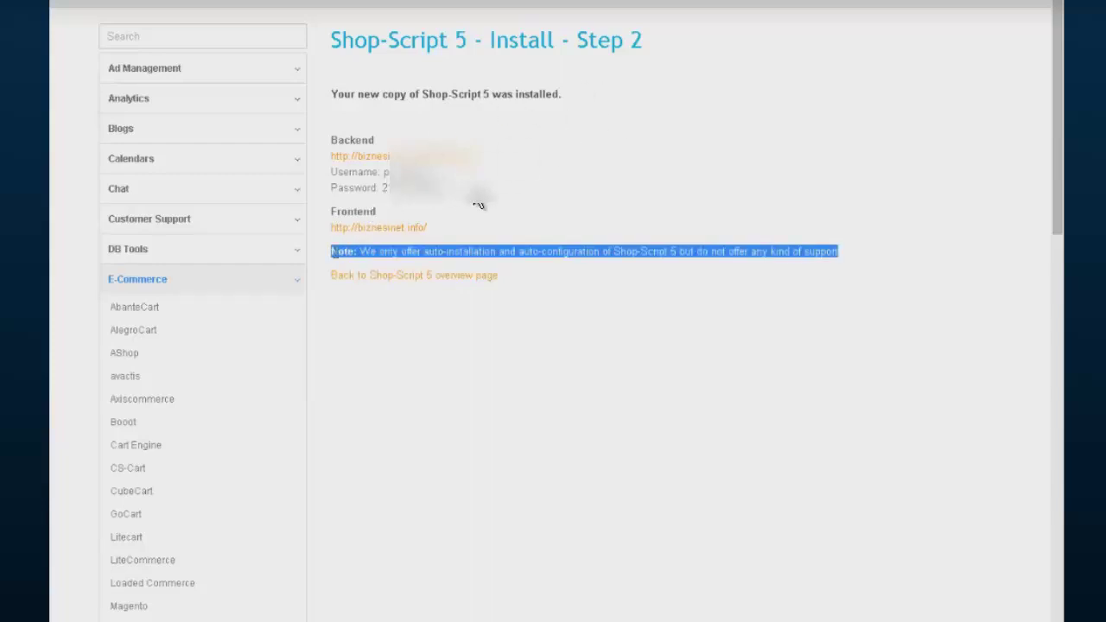
{"action": "right_click", "coordinate": [334, 252]}
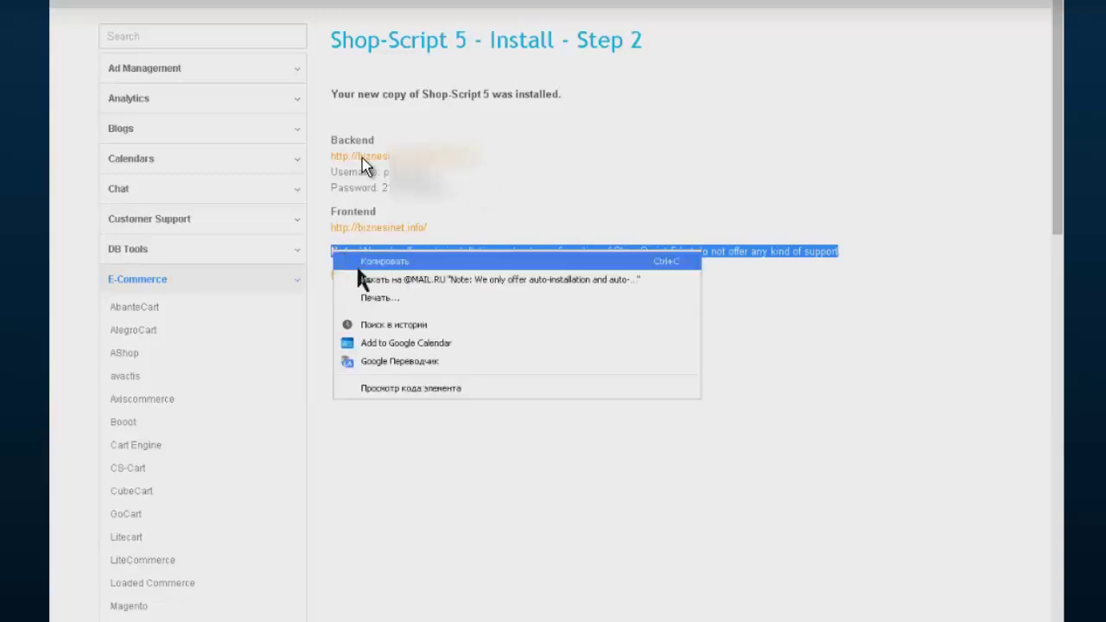
{"action": "left_click", "coordinate": [380, 261]}
{"action": "left_click", "coordinate": [588, 333]}
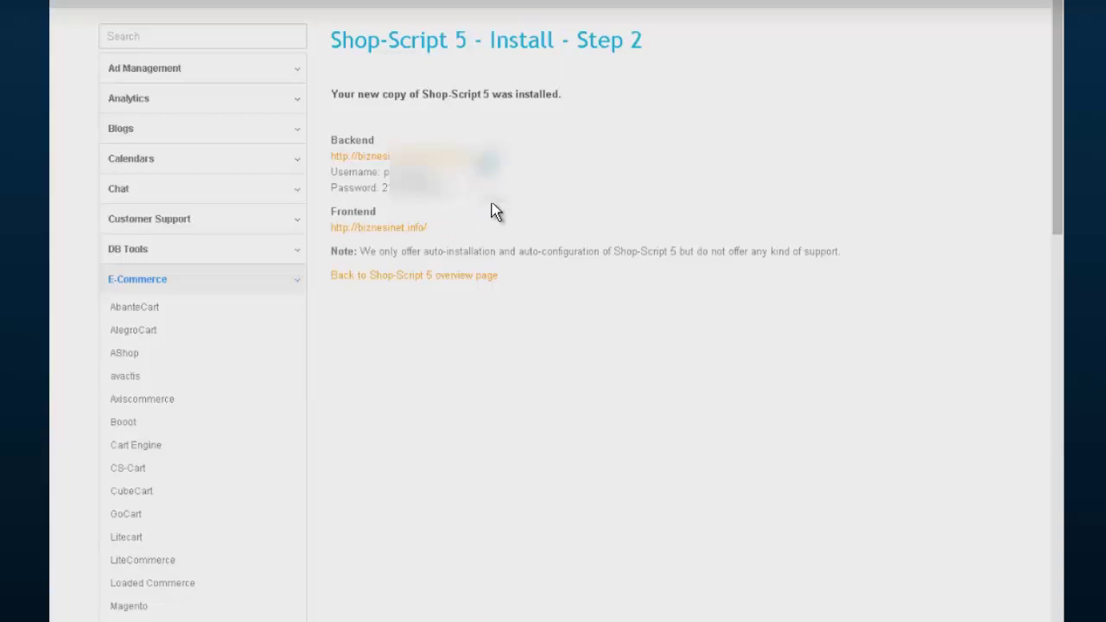
Copy the Backend address using the Копировать (Copy) context-menu item
{"action": "left_click_drag", "start_coordinate": [476, 158], "coordinate": [332, 164]}
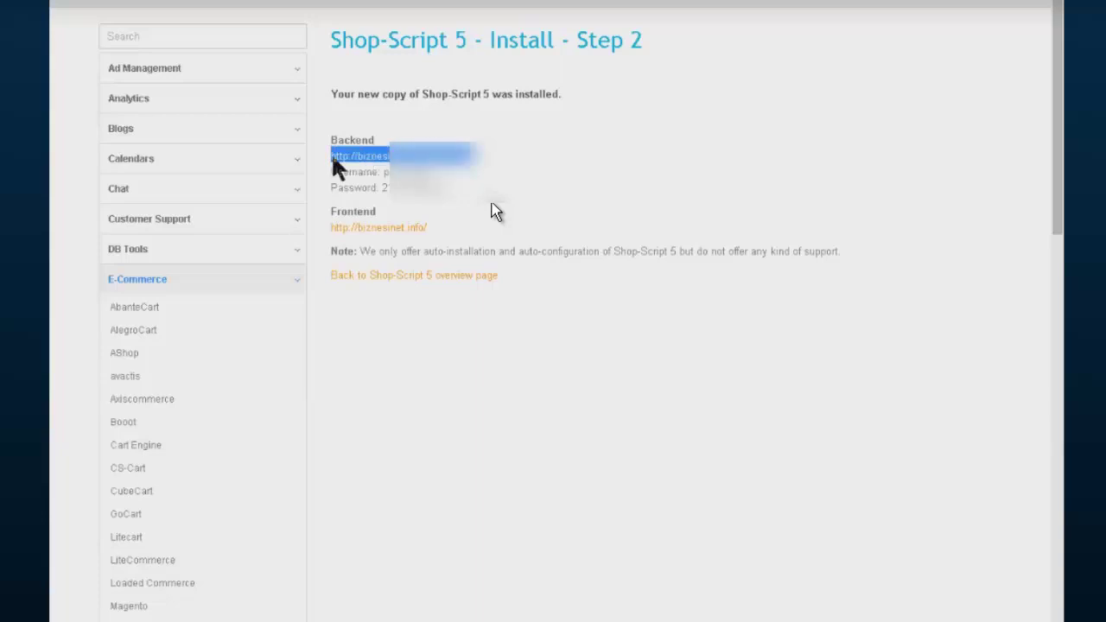
{"action": "right_click", "coordinate": [337, 164]}
{"action": "left_click", "coordinate": [375, 262]}
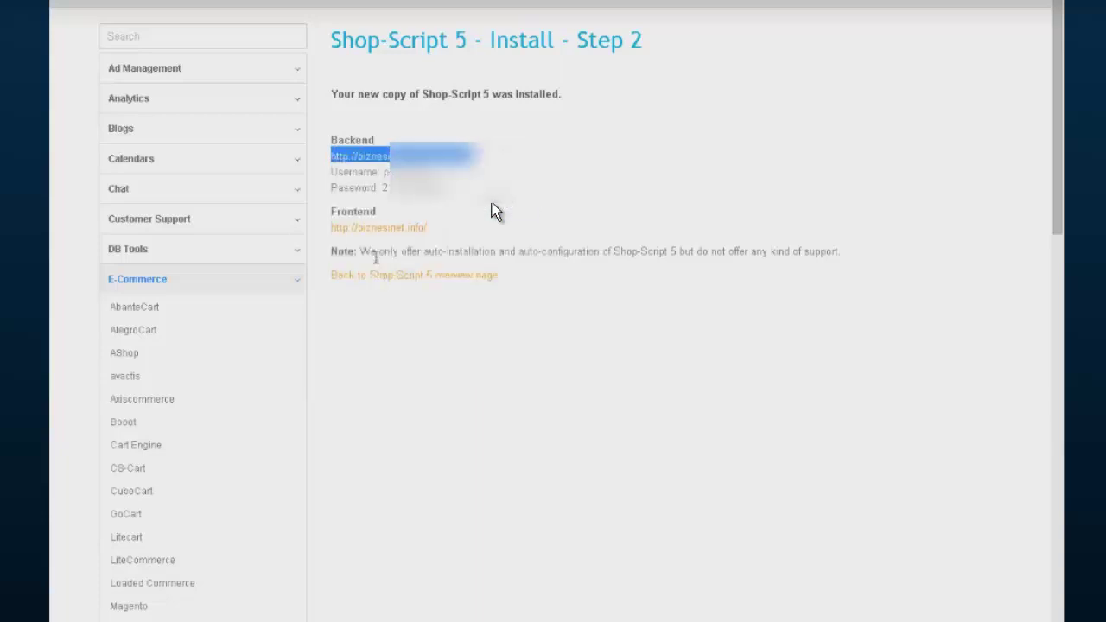